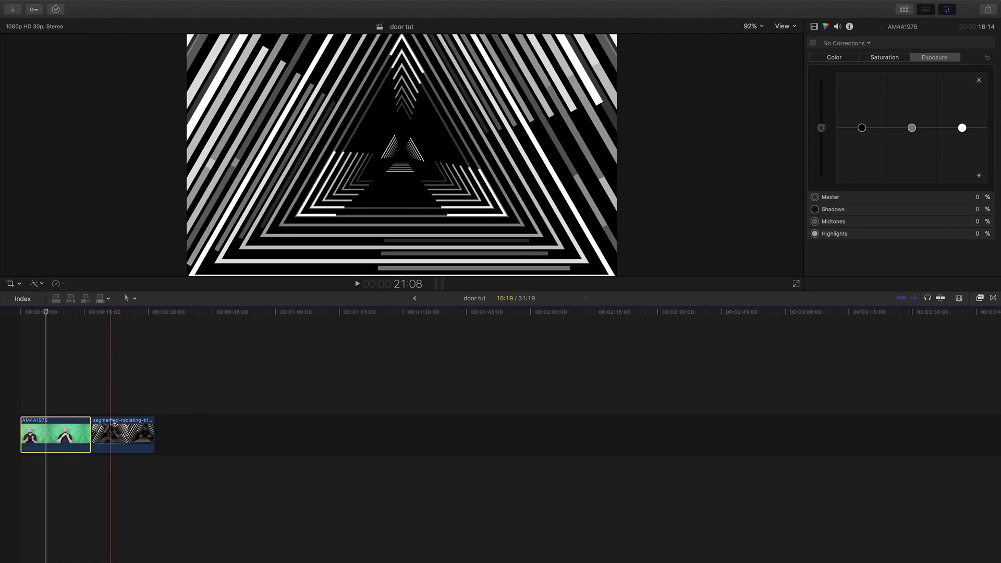
Step: With the triangle background beneath AM4A1976, drop the Keyer effect onto the green-screen clip
left_click(110, 435)
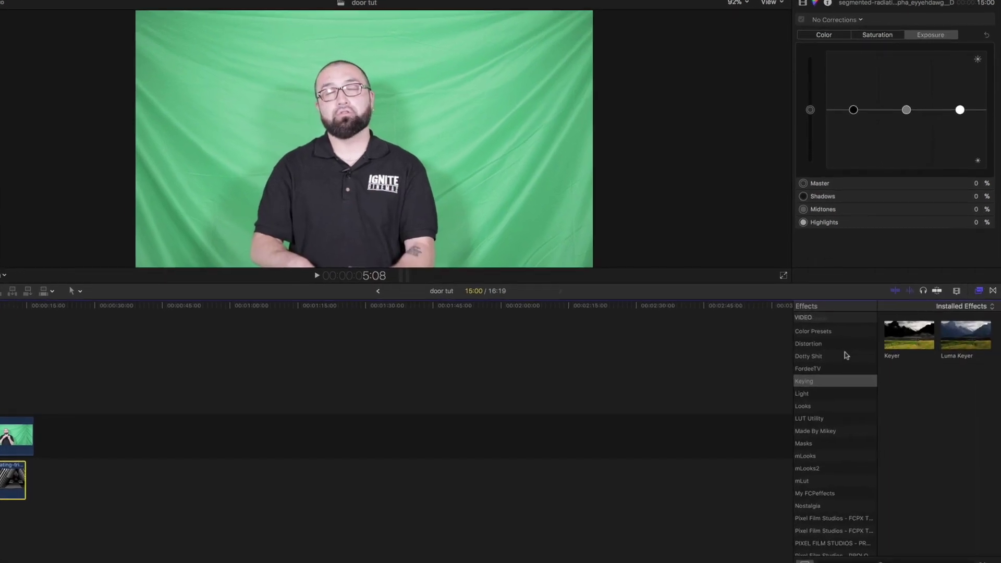
scroll(819, 351, "up", 5)
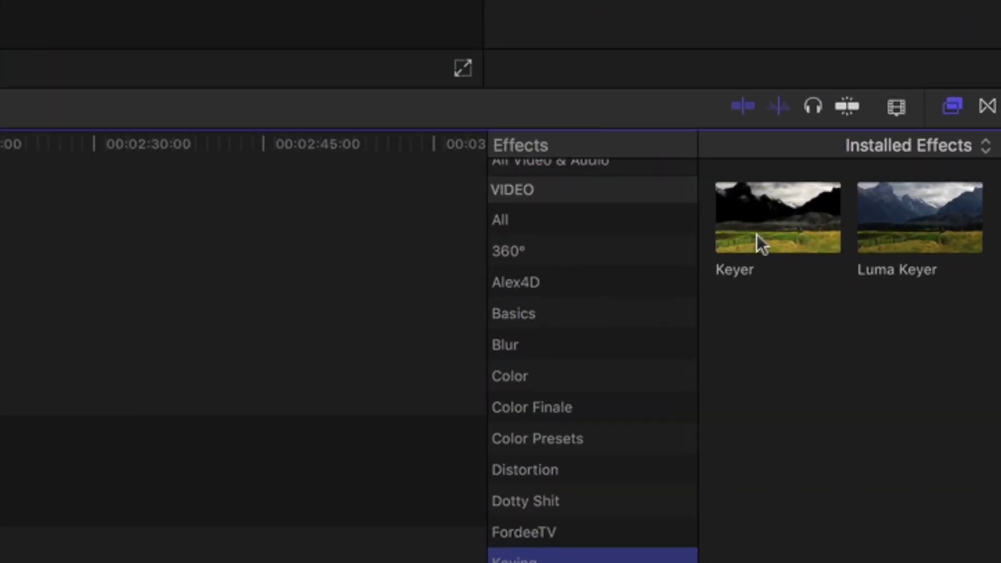
left_click_drag(739, 224, 61, 430)
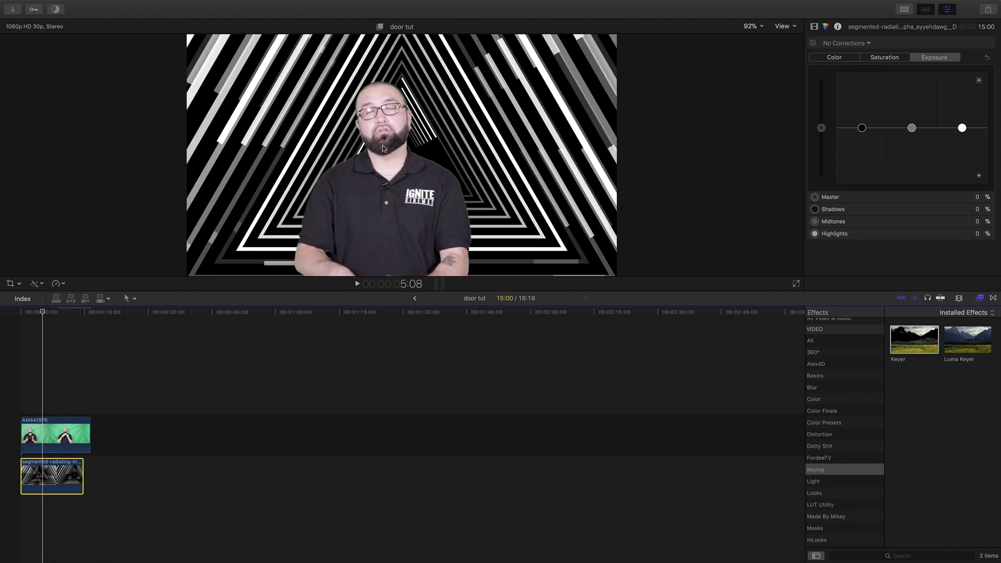
Step: Check AM4A1976's Keyer in Matte view, set Fill Holes to 4.21, then return to Composite
left_click(48, 445)
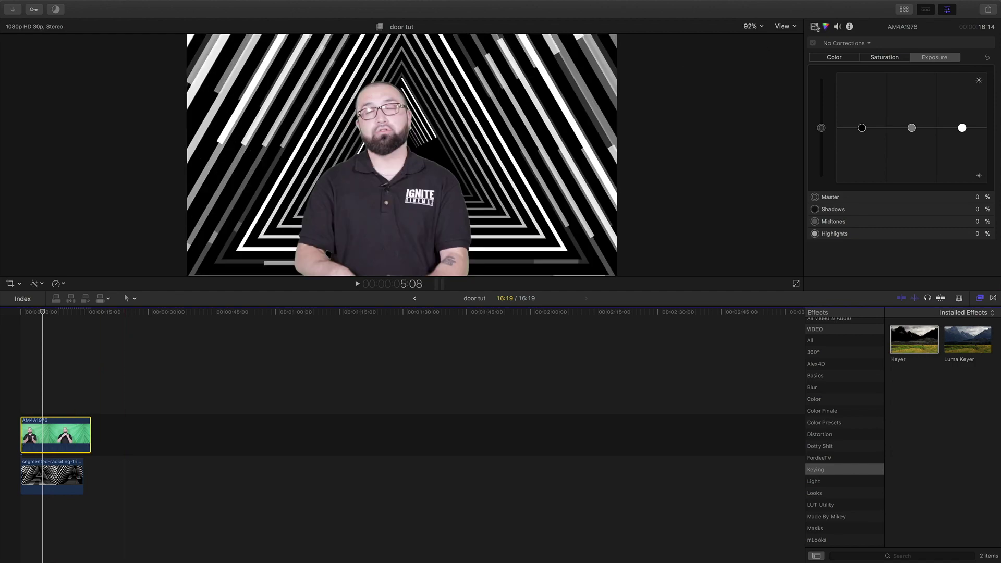
left_click(814, 26)
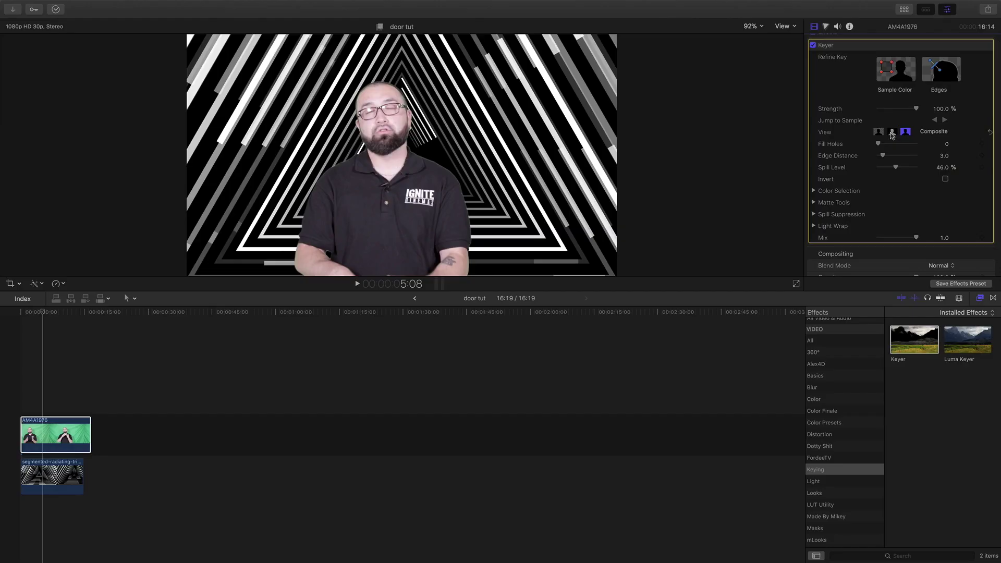
left_click(892, 132)
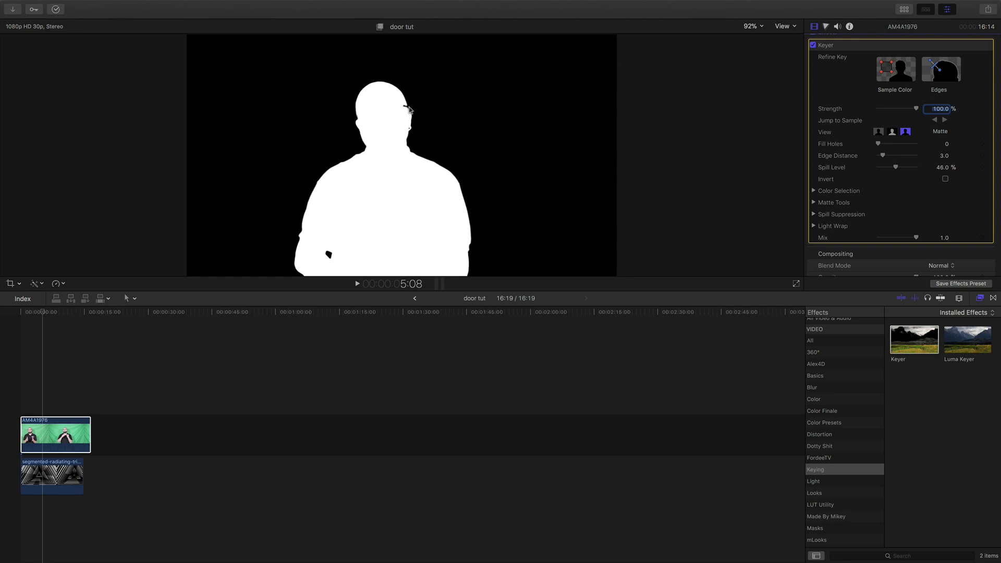
left_click_drag(885, 145, 874, 165)
left_click(878, 132)
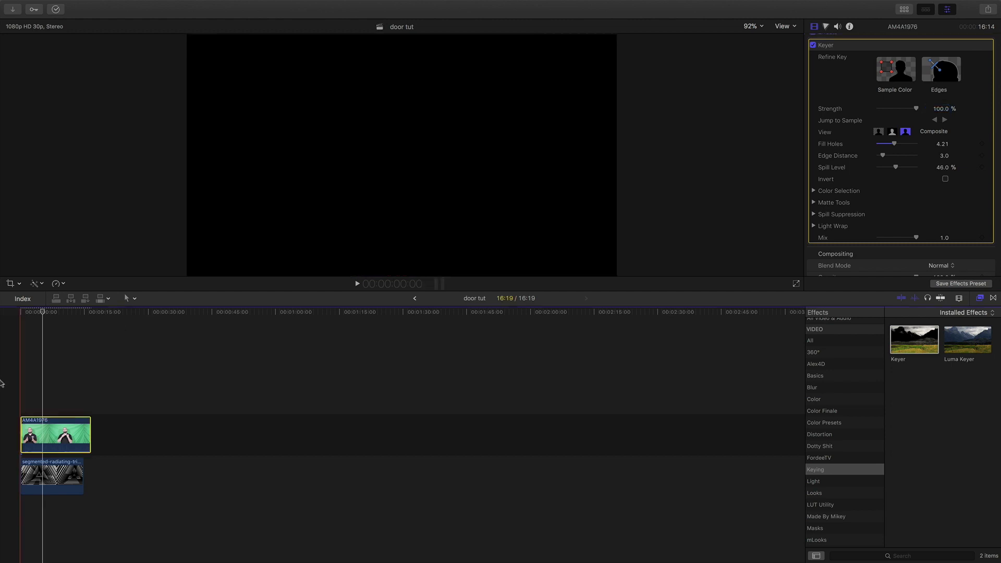
Step: Preview the keyed composite, then open the Color Board alongside a luma waveform scope
key("space")
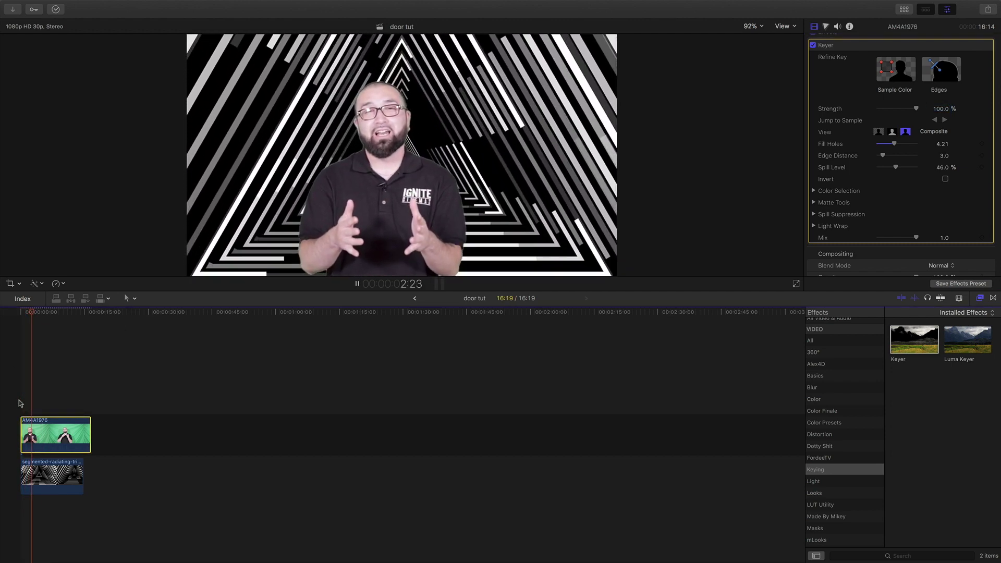
key("space")
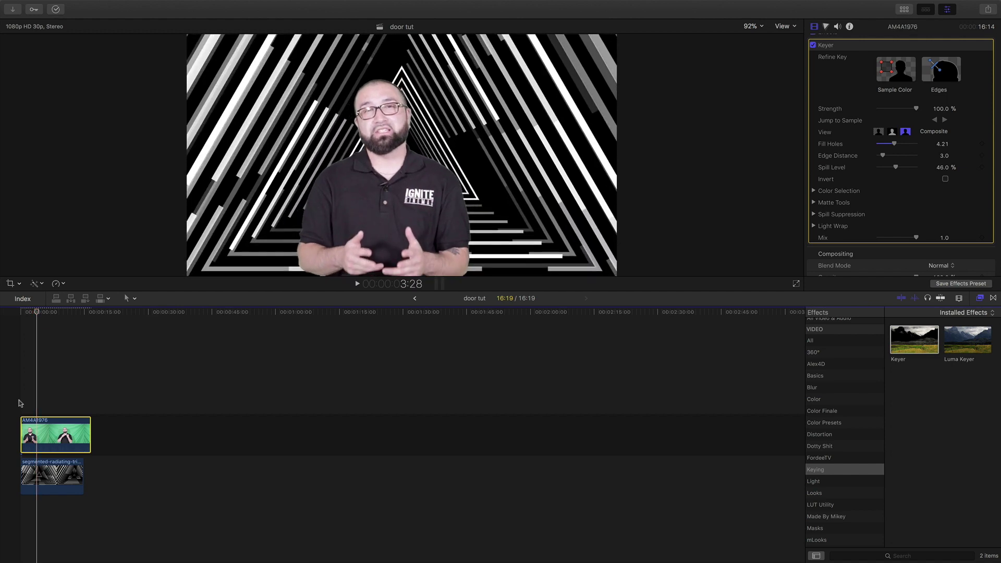
key("space")
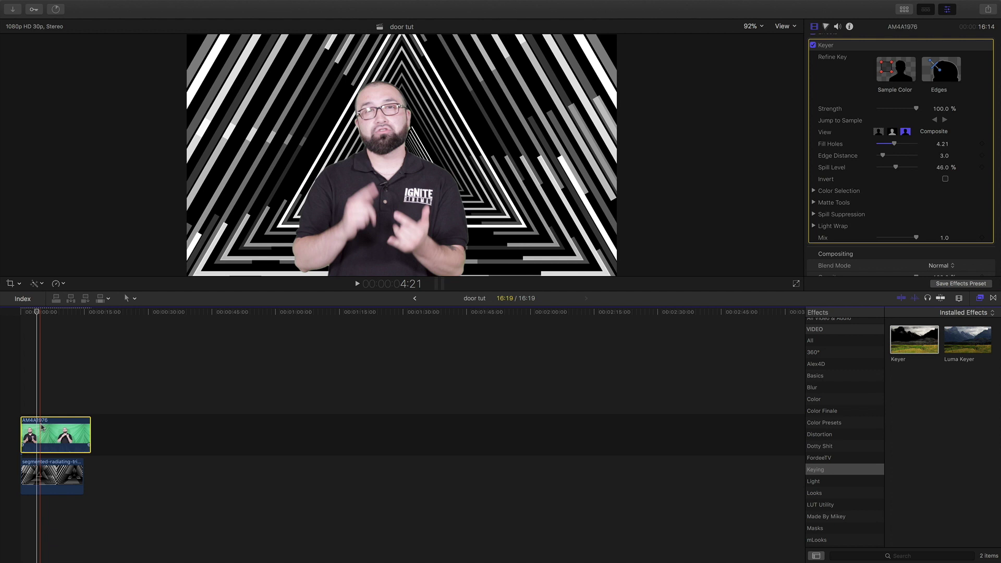
key("super+6")
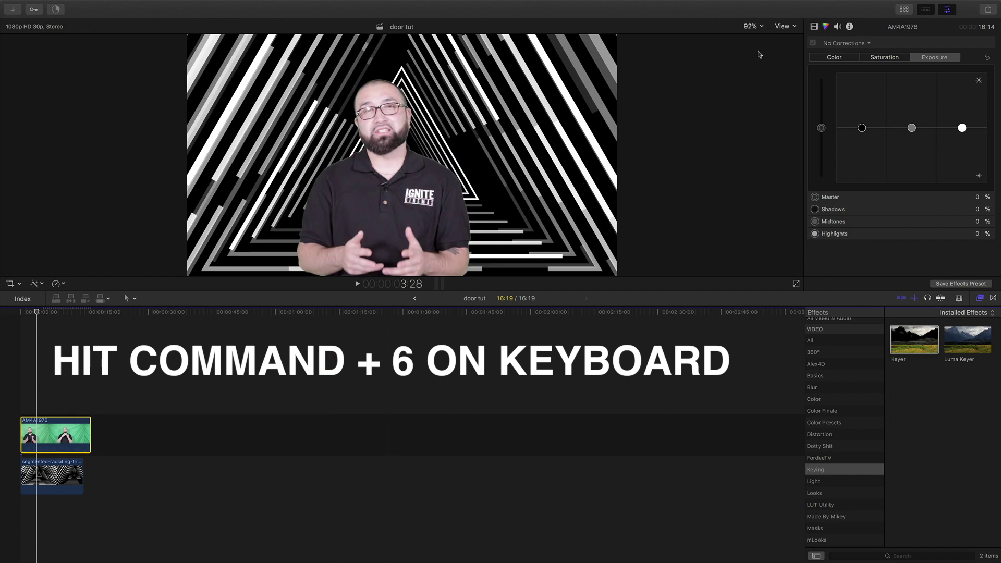
left_click(786, 27)
left_click(793, 45)
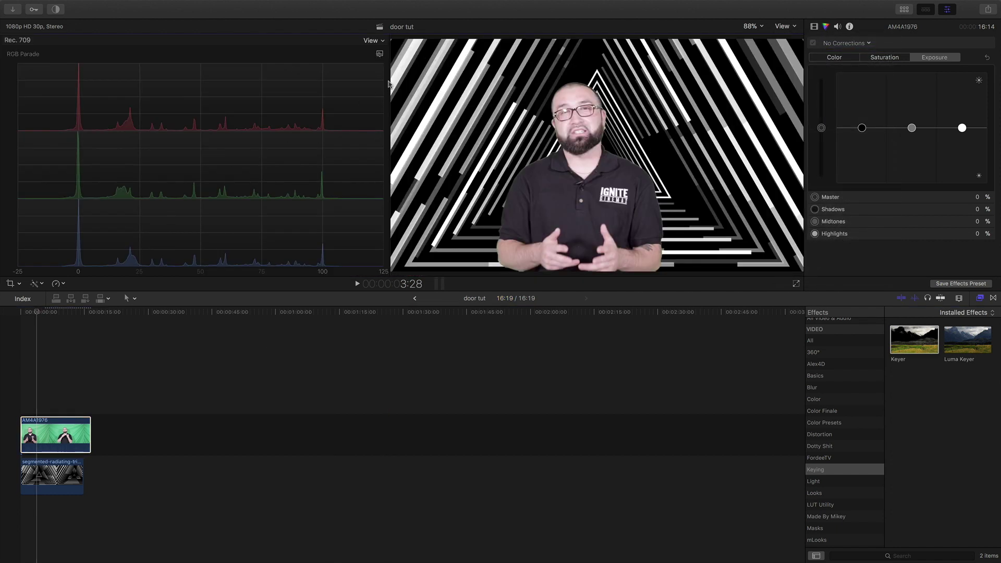
left_click(379, 55)
left_click(385, 84)
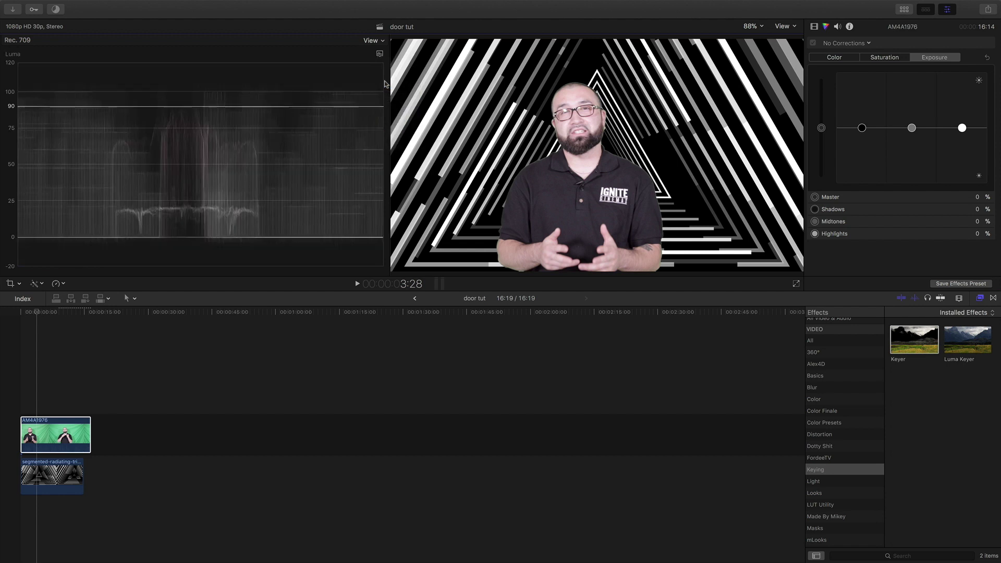
Step: Disable the background and adjust the presenter's exposure: shadows -8%, highlights lowered, midtones -55%
left_click(38, 470)
key("v")
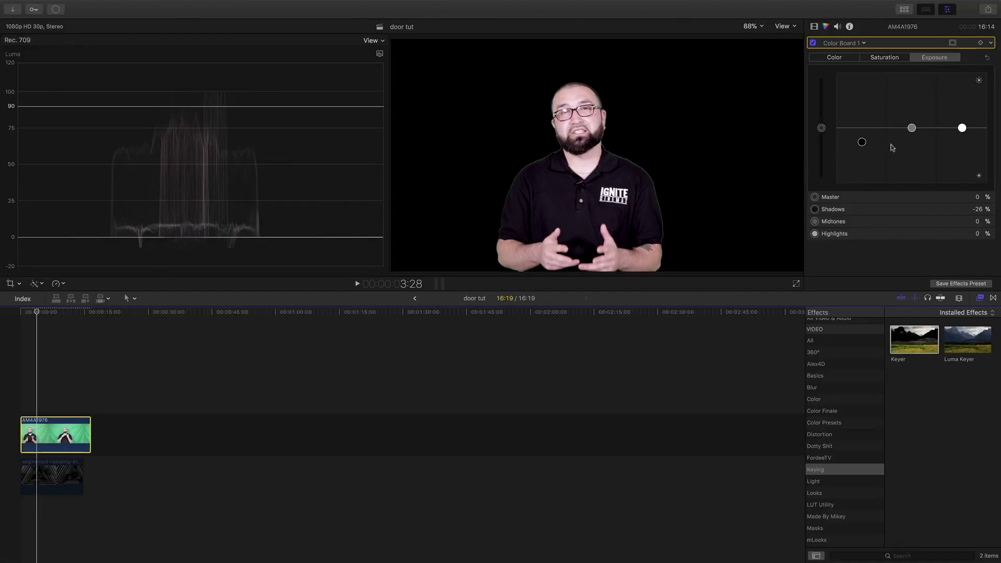
left_click_drag(862, 144, 911, 158)
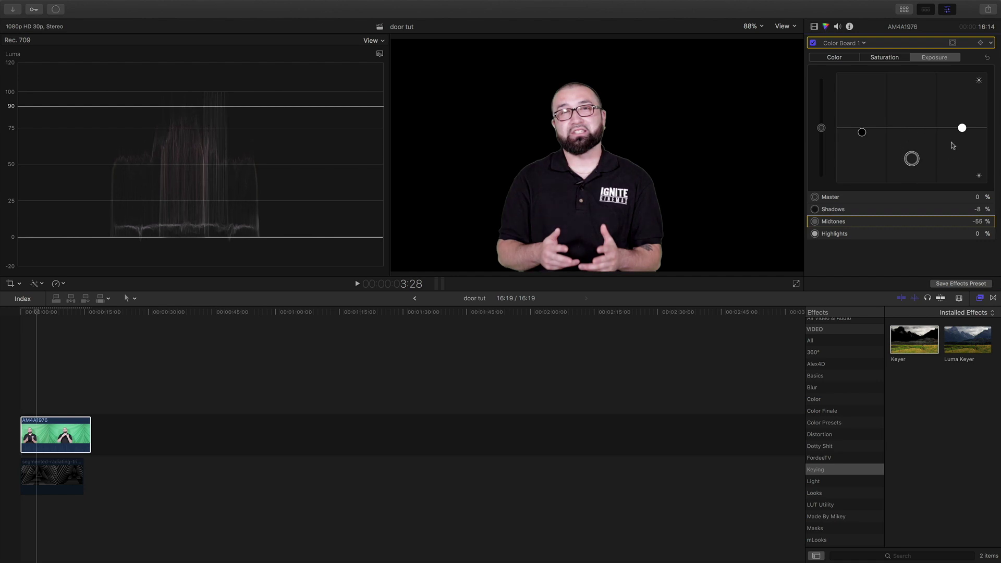
left_click_drag(962, 128, 961, 137)
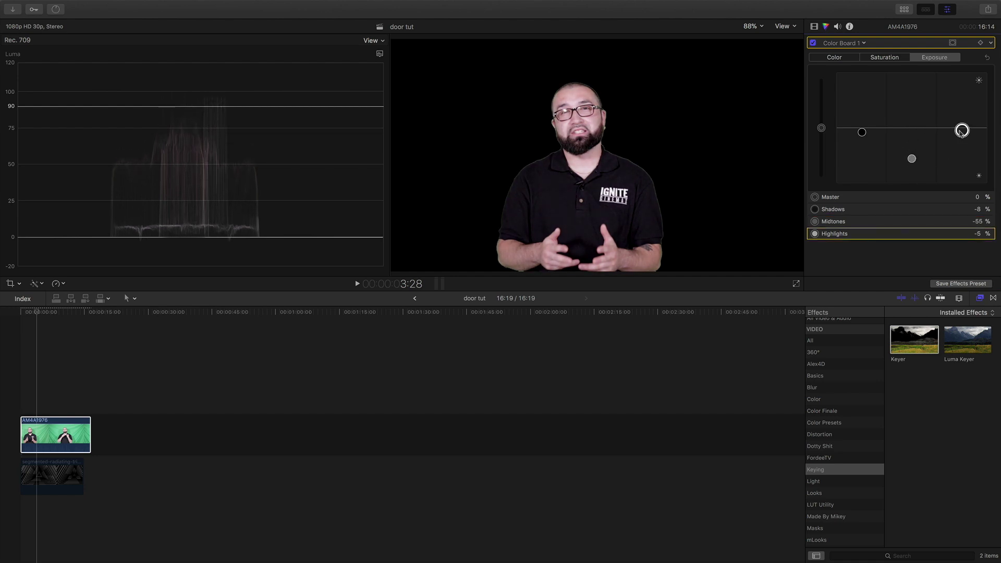
left_click_drag(38, 313, 45, 313)
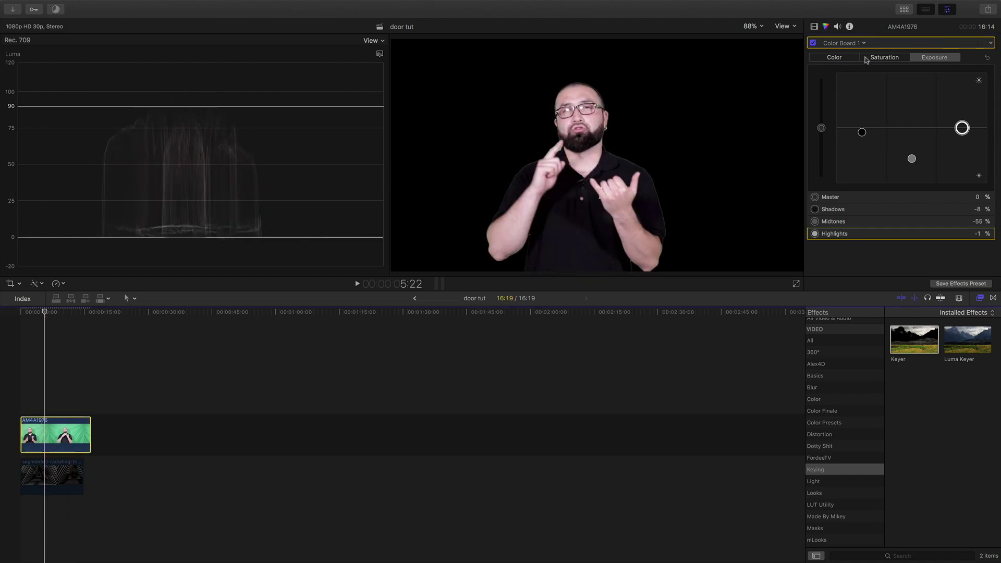
Step: Set master saturation to -12%, raise midtones saturation slightly and highlights saturation to 15%
left_click(881, 58)
left_click_drag(821, 128, 822, 139)
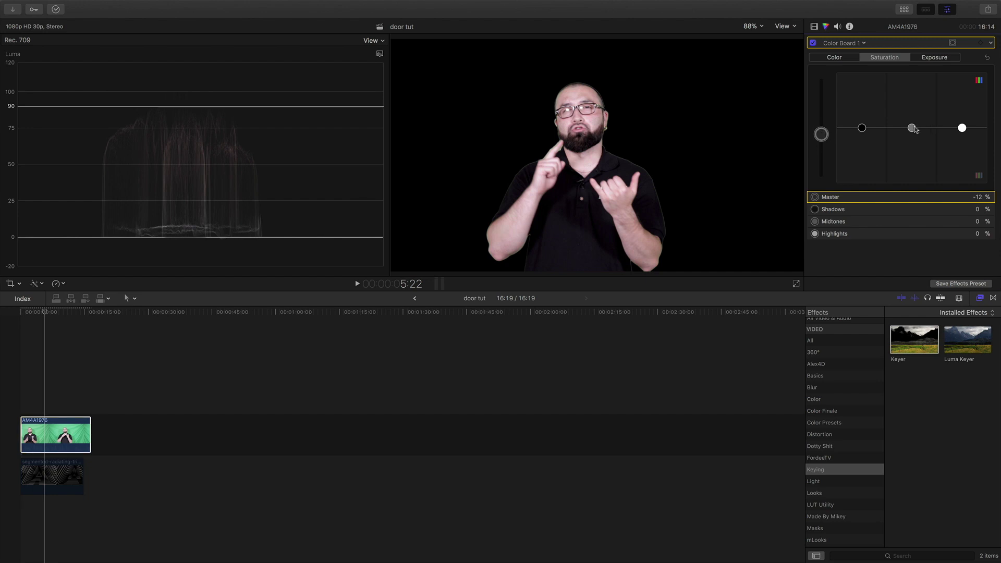
left_click_drag(914, 129, 962, 119)
left_click_drag(912, 125, 911, 121)
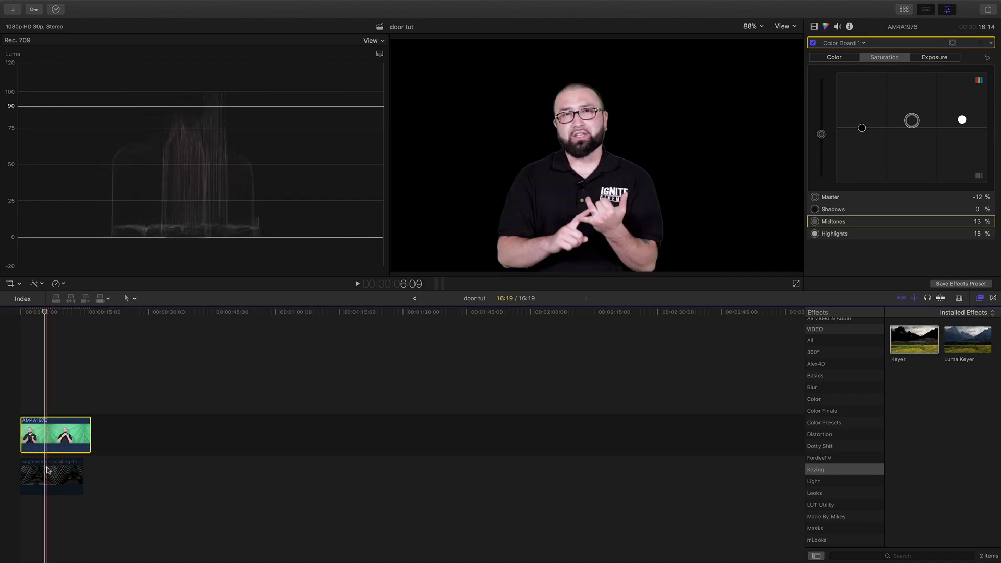
left_click(47, 469)
Step: Re-enable the background, preview the clips, and place palm-trees-beach beneath the female-doctor clip
key("v")
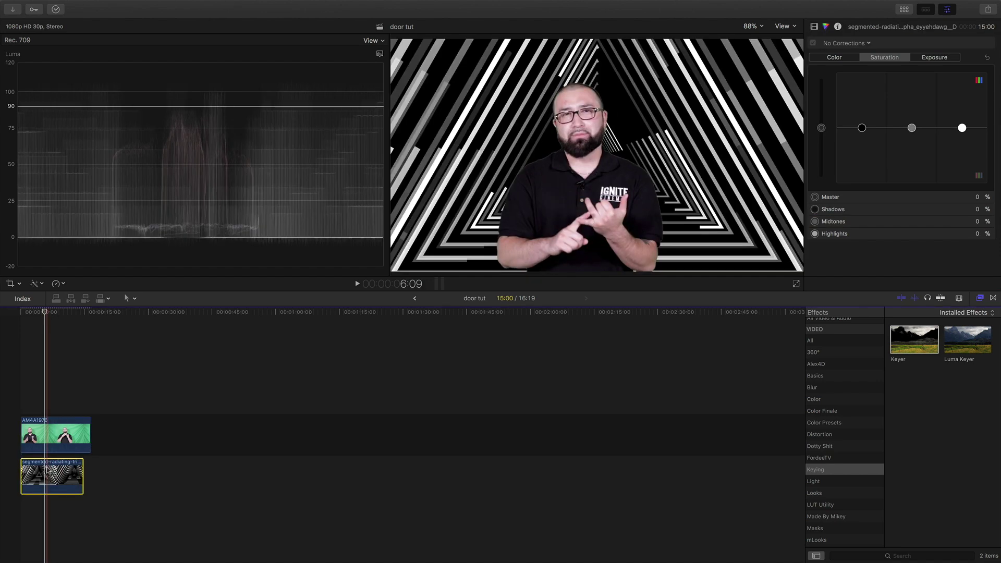
key("space")
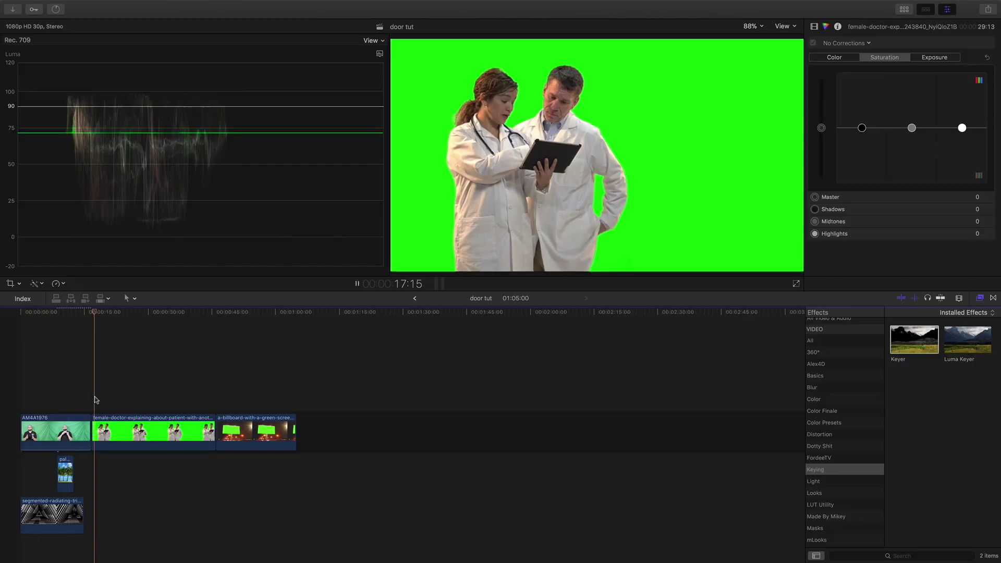
key("space")
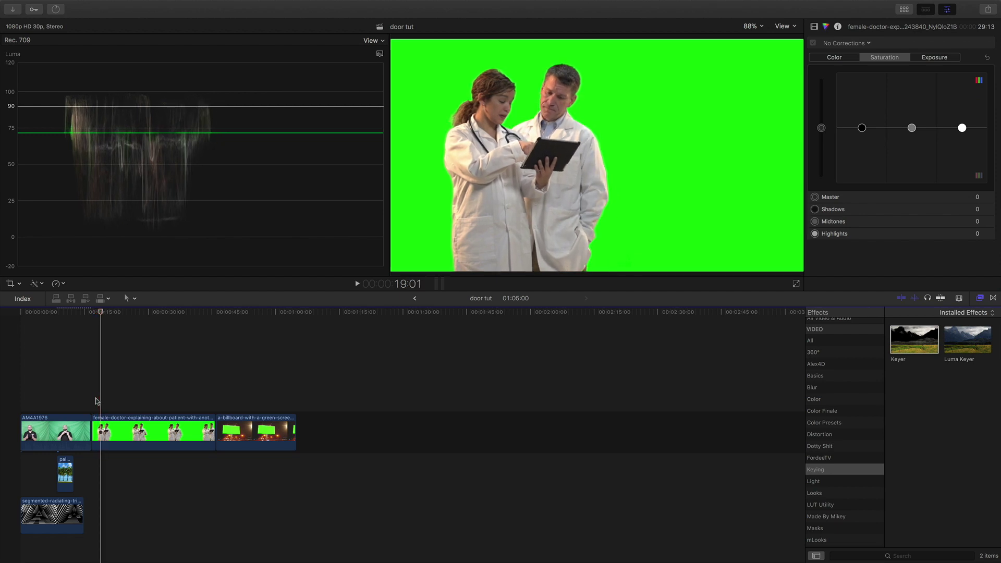
left_click_drag(65, 475, 181, 474)
left_click(109, 419)
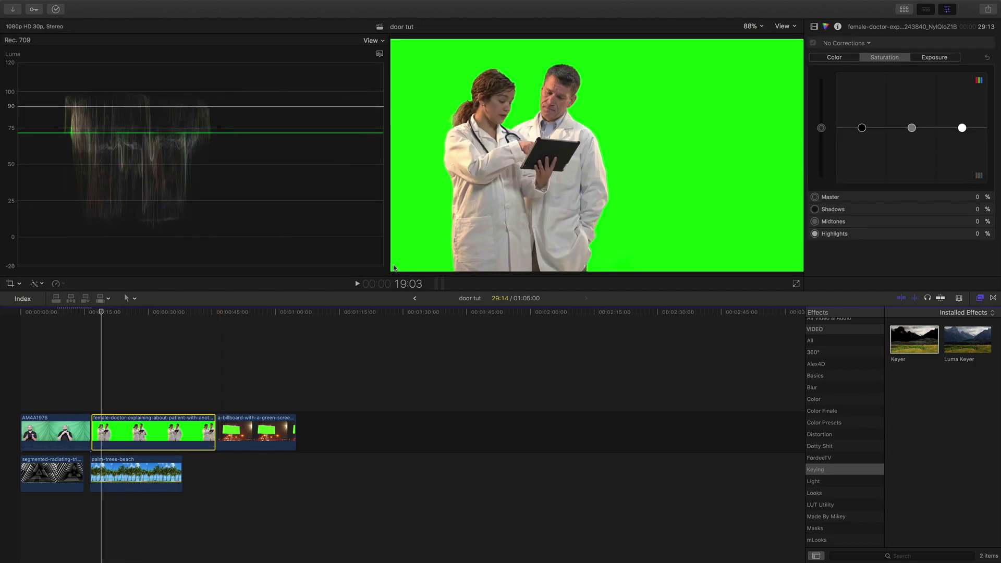
Step: Apply the Keyer effect to the female-doctor green-screen clip
left_click_drag(937, 327, 159, 422)
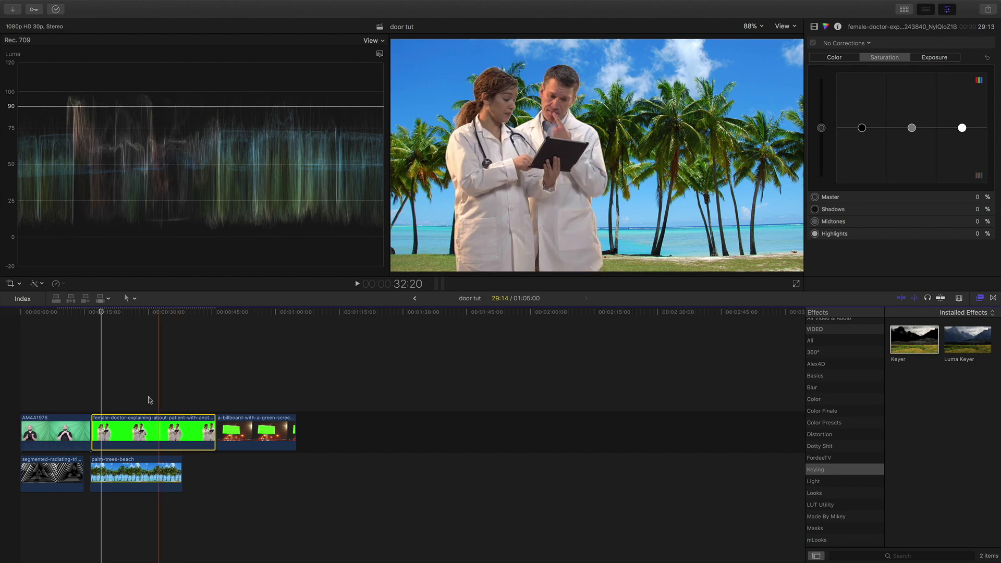
left_click(149, 401)
left_click(125, 424)
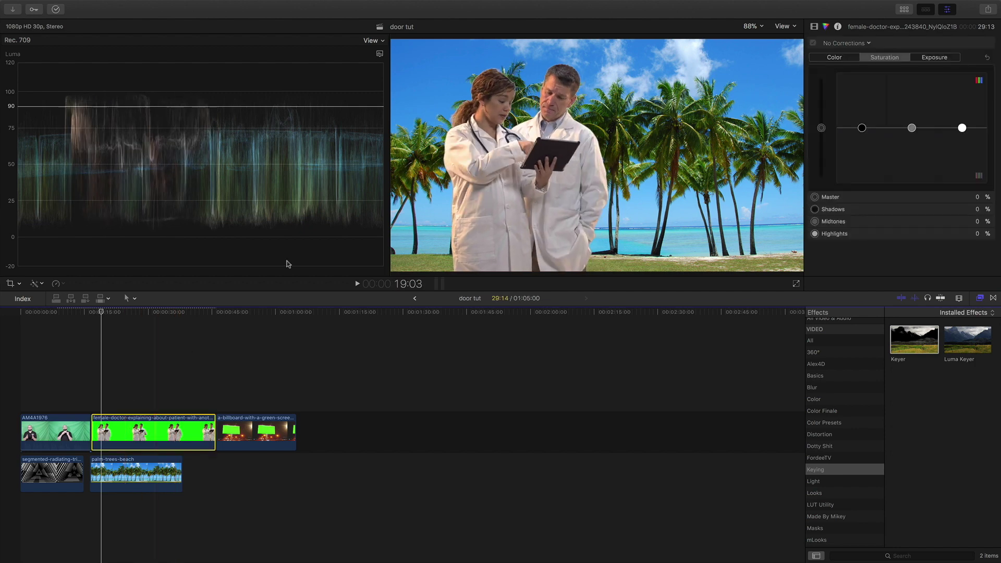
Step: Set the doctors' Fill Holes to 1.55 in Matte view, return to Composite and play it back
left_click(813, 27)
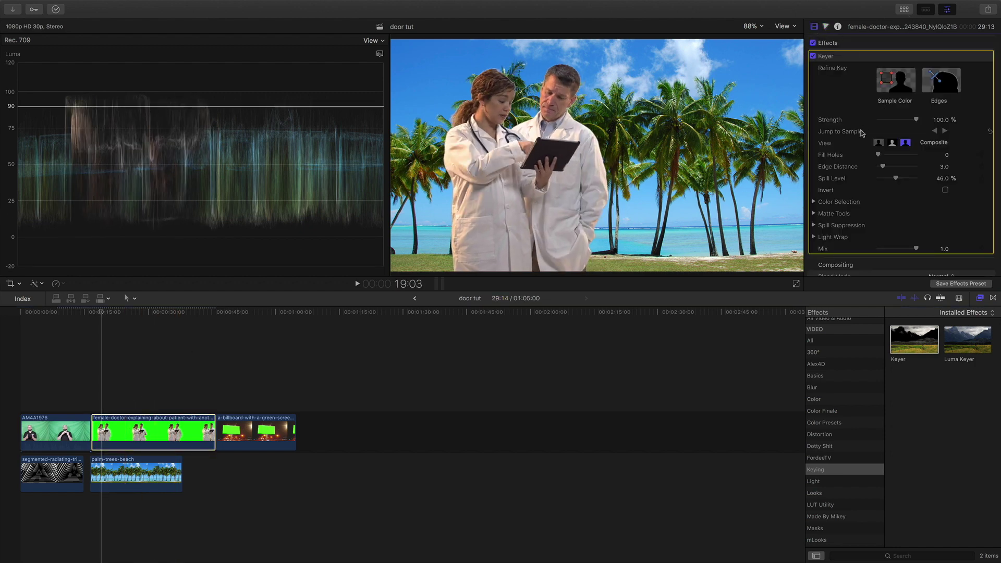
left_click(892, 144)
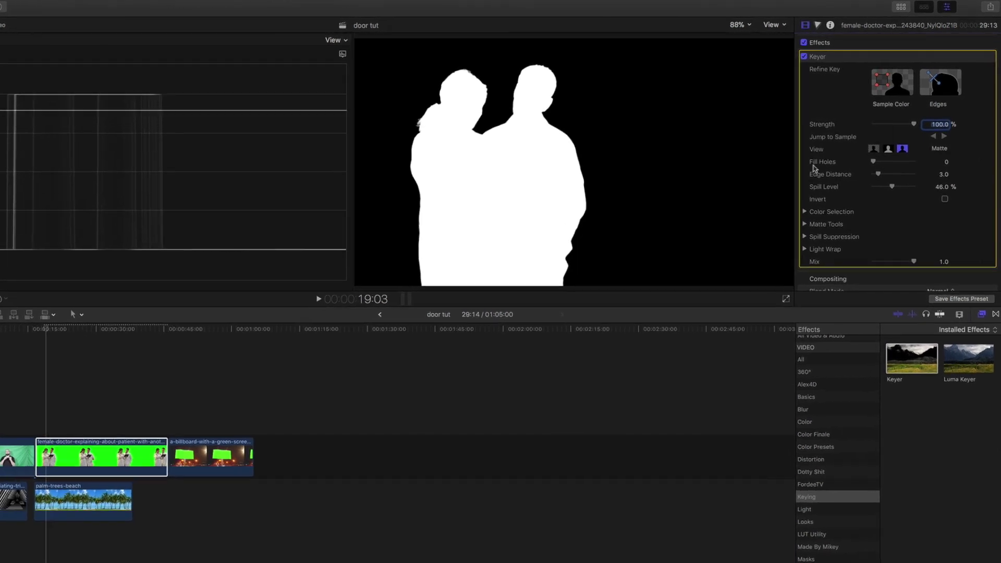
left_click_drag(865, 176, 872, 178)
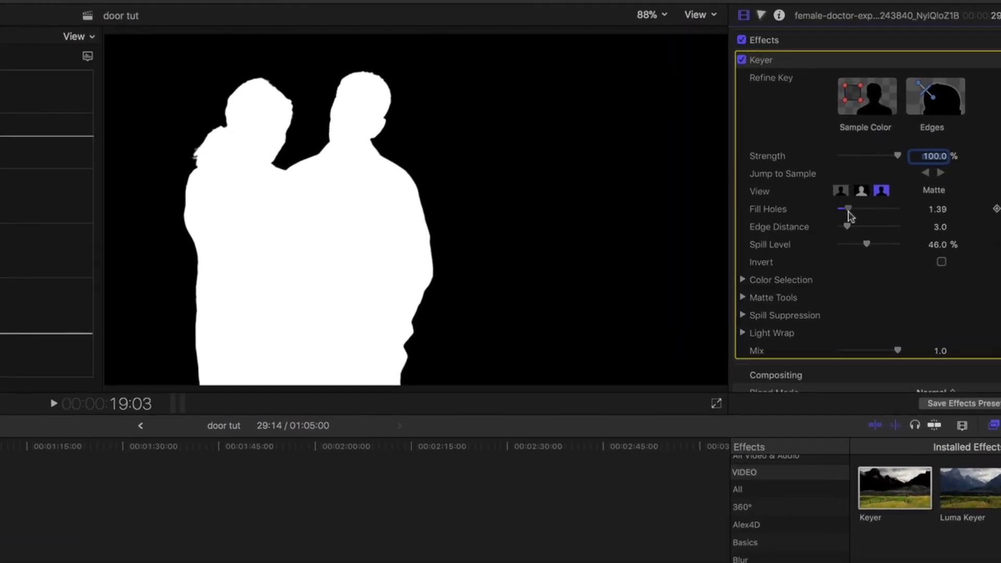
left_click_drag(849, 213, 849, 213)
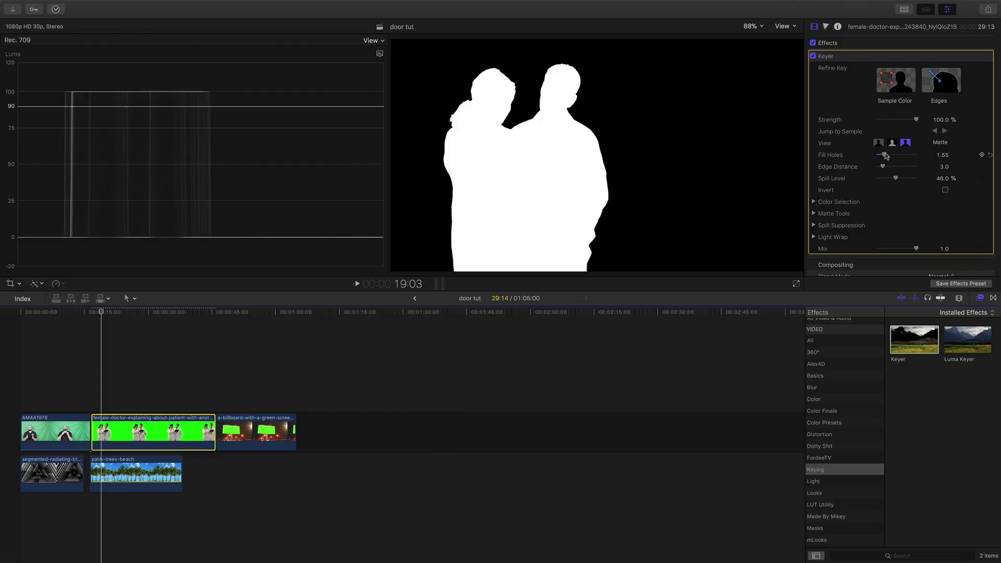
left_click(816, 219)
key("space")
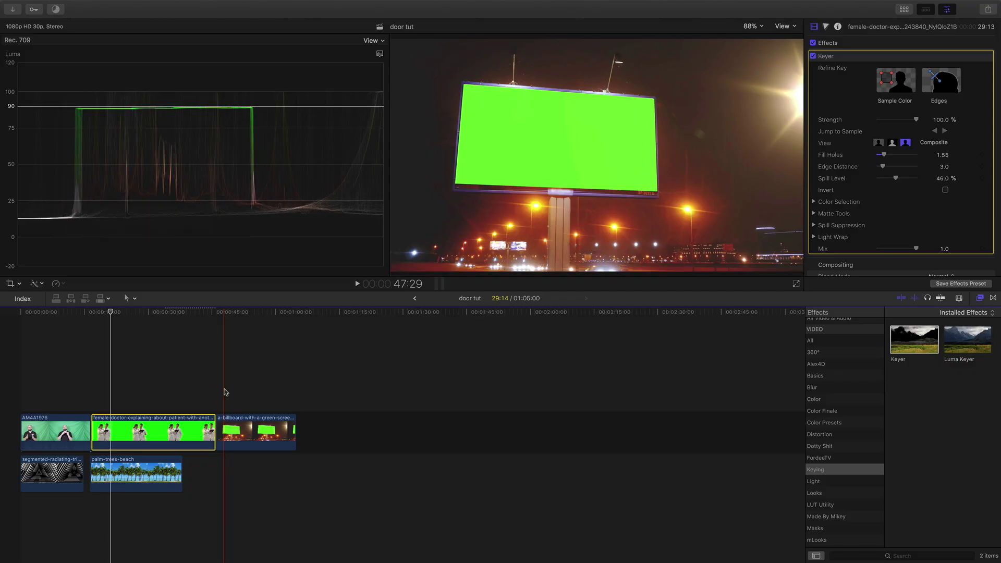
key("space")
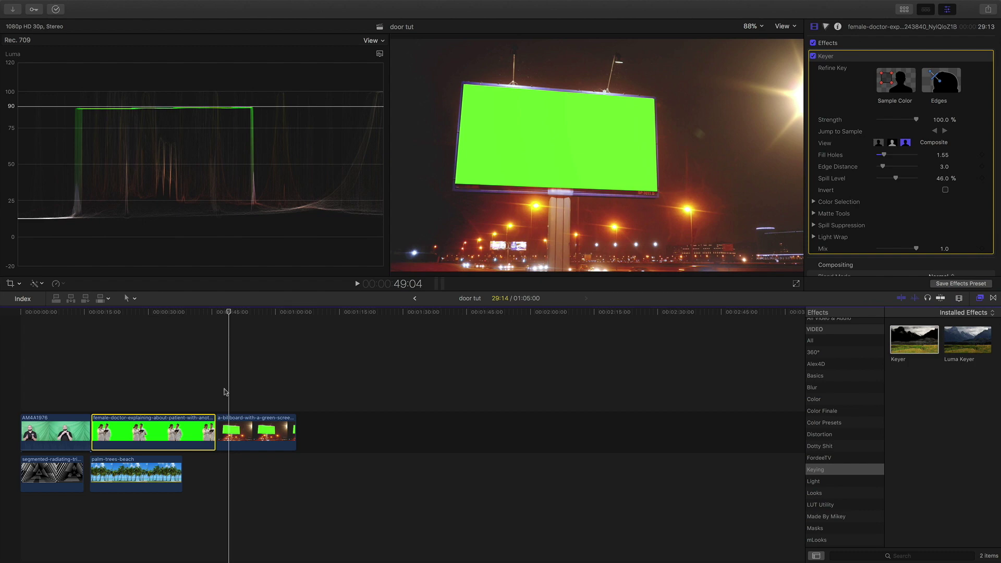
key("space")
key("space")
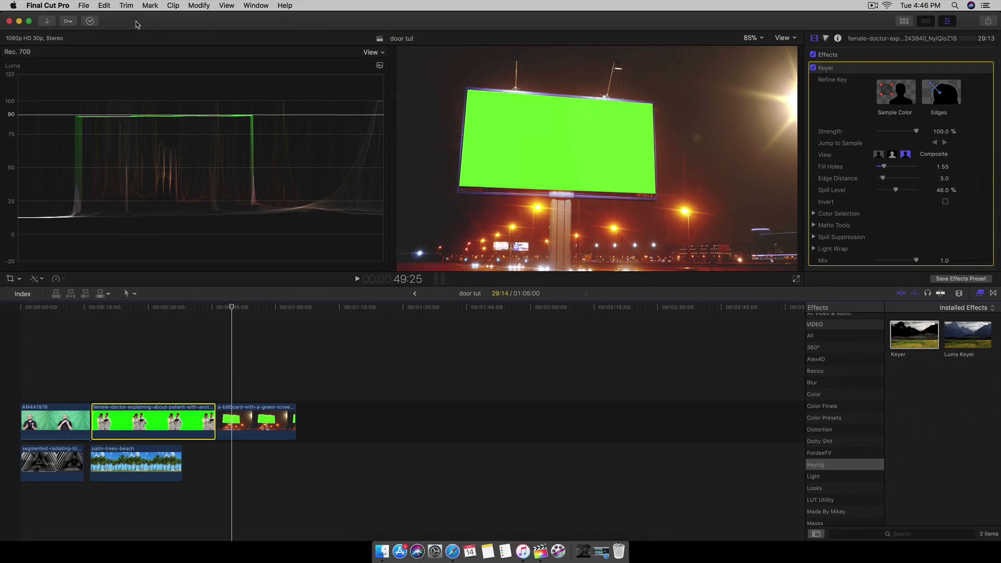
Step: Drag the IGNITE CINEMAS WEBSITE VIDEO FINAL .mov from a Desktop Finder window into the timeline
left_click_drag(130, 15, 618, 279)
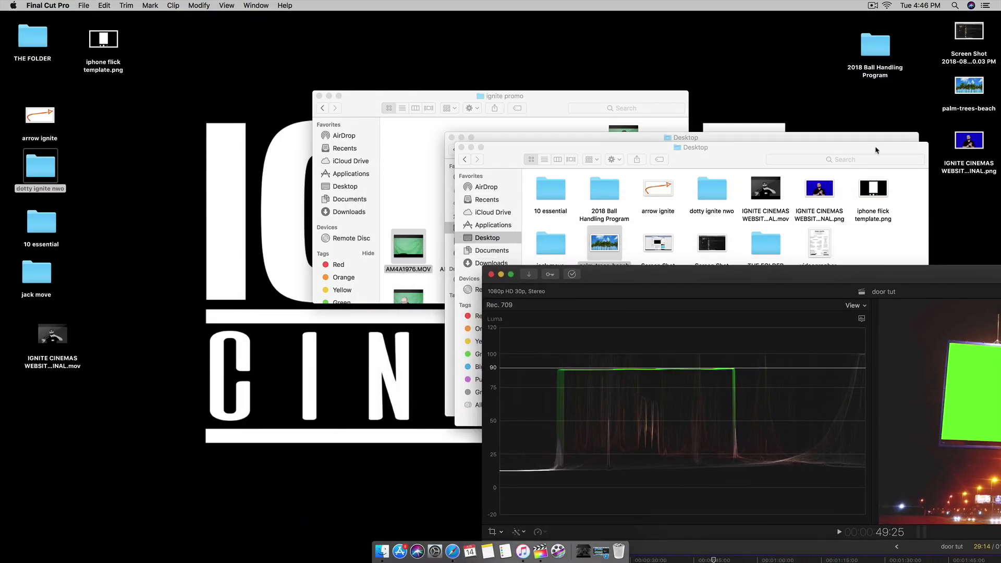
left_click_drag(875, 150, 751, 230)
left_click_drag(833, 138, 612, 129)
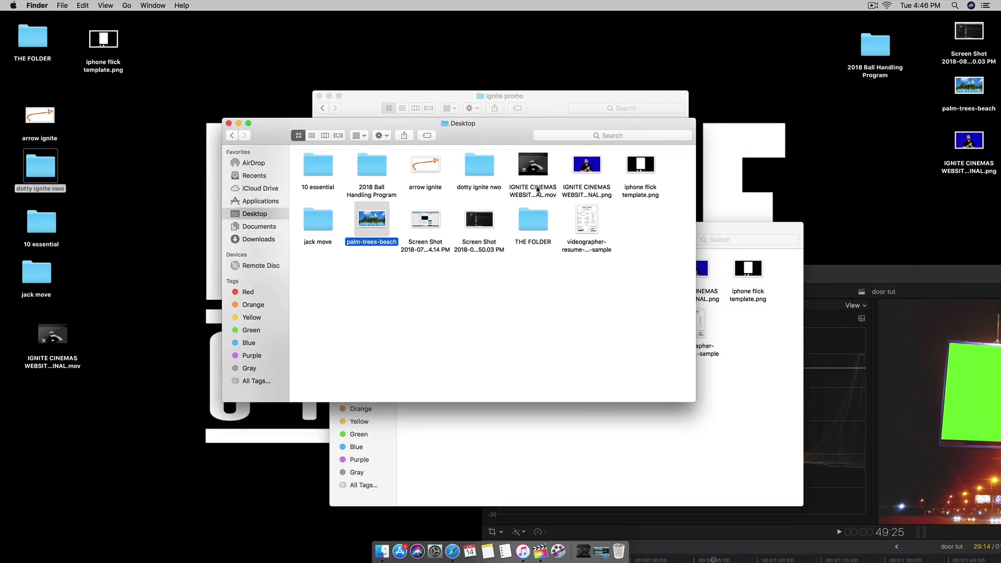
left_click_drag(529, 192, 137, 131)
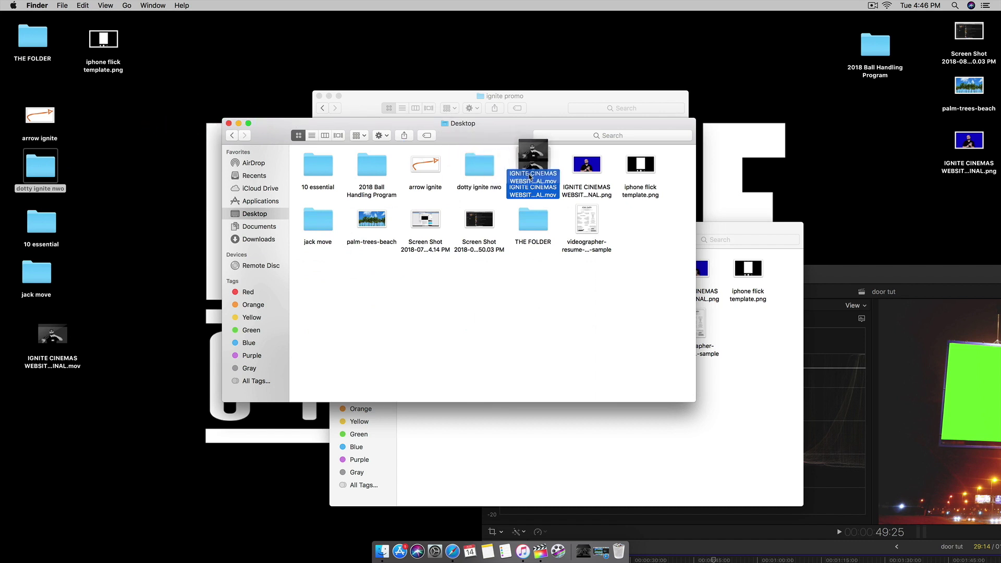
left_click(228, 123)
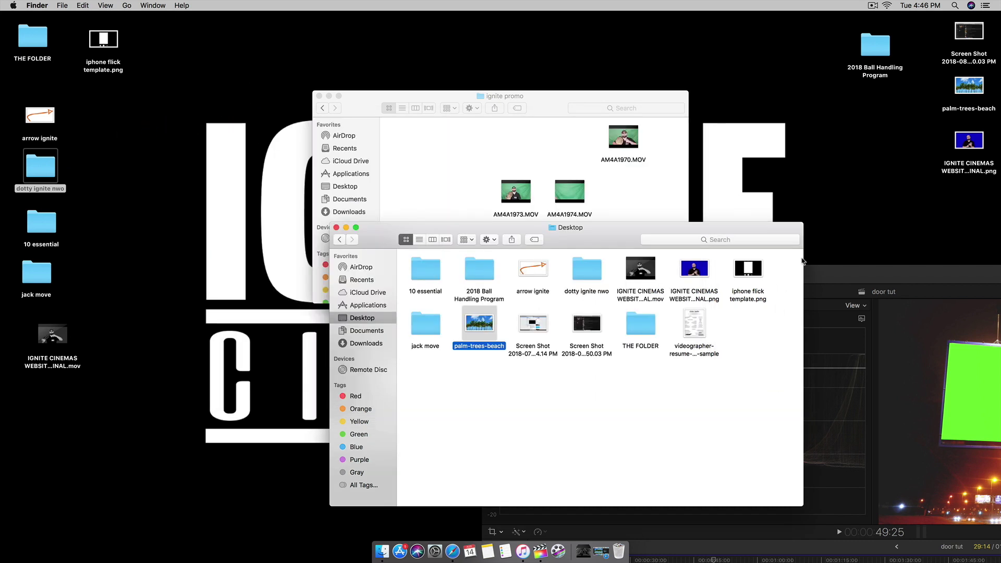
left_click(834, 271)
left_click_drag(52, 338, 375, 501)
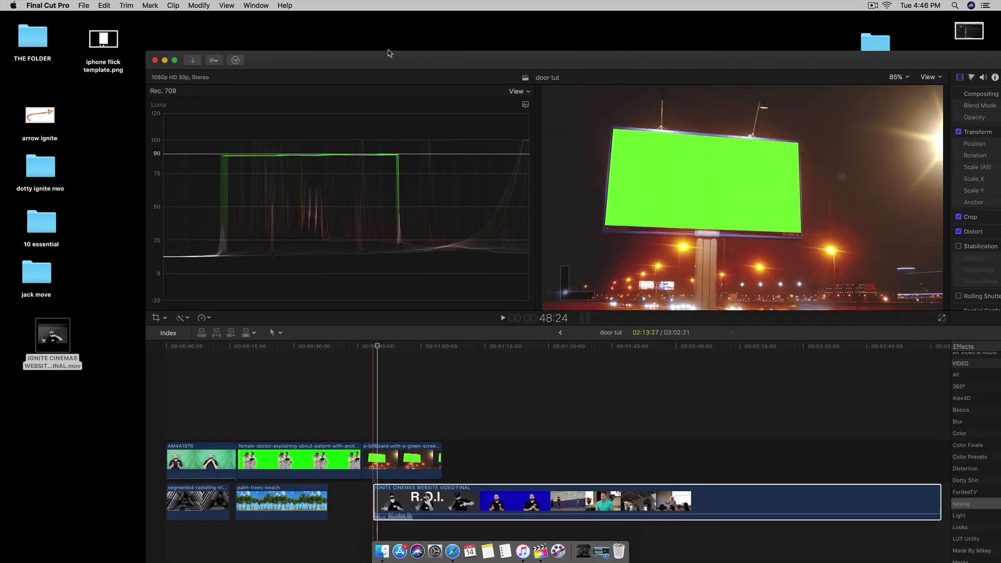
double_click(388, 53)
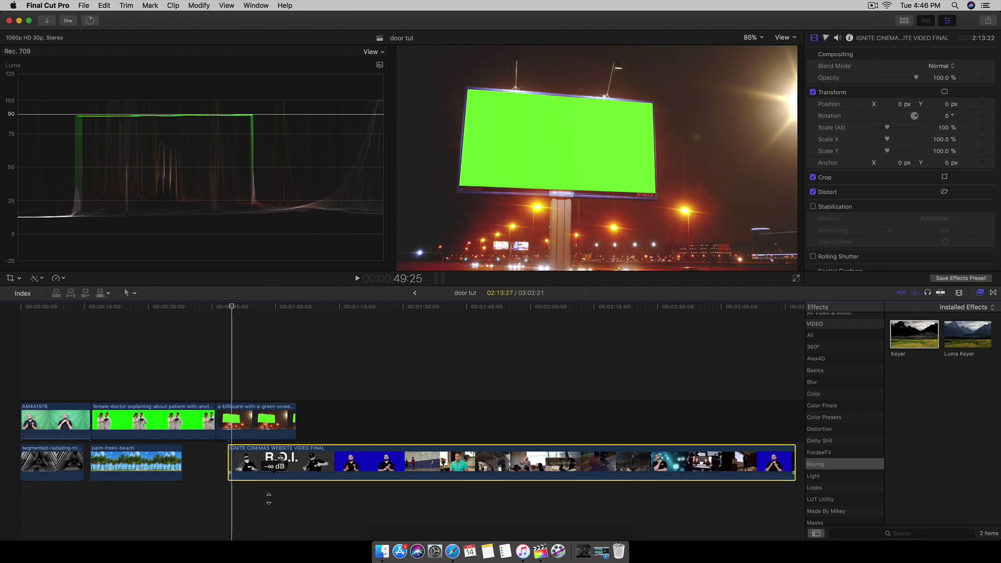
Step: Slide the IGNITE clip left to start under the billboard clip, then key the billboard with Keyer
left_click(220, 388)
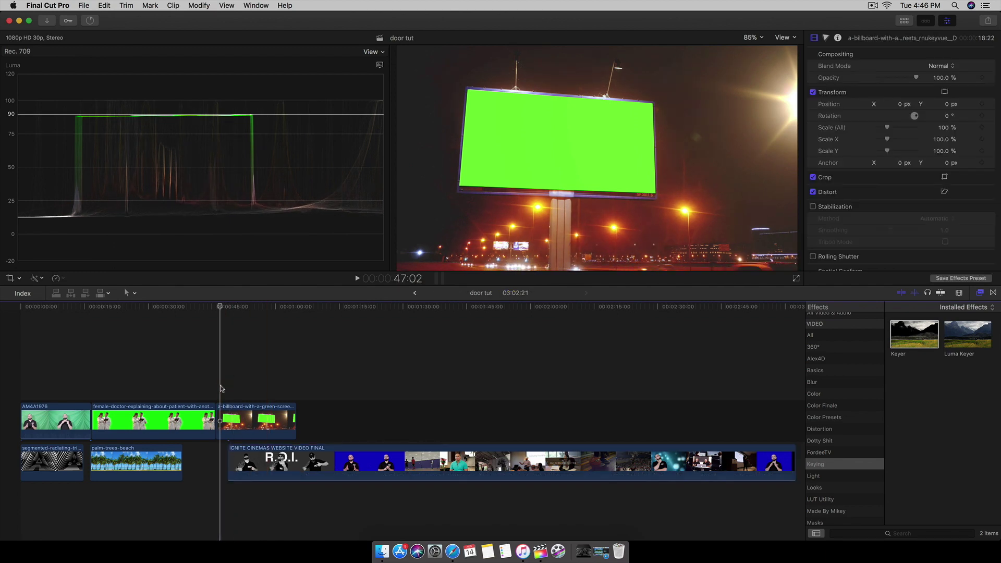
key("super+equal")
left_click(28, 20)
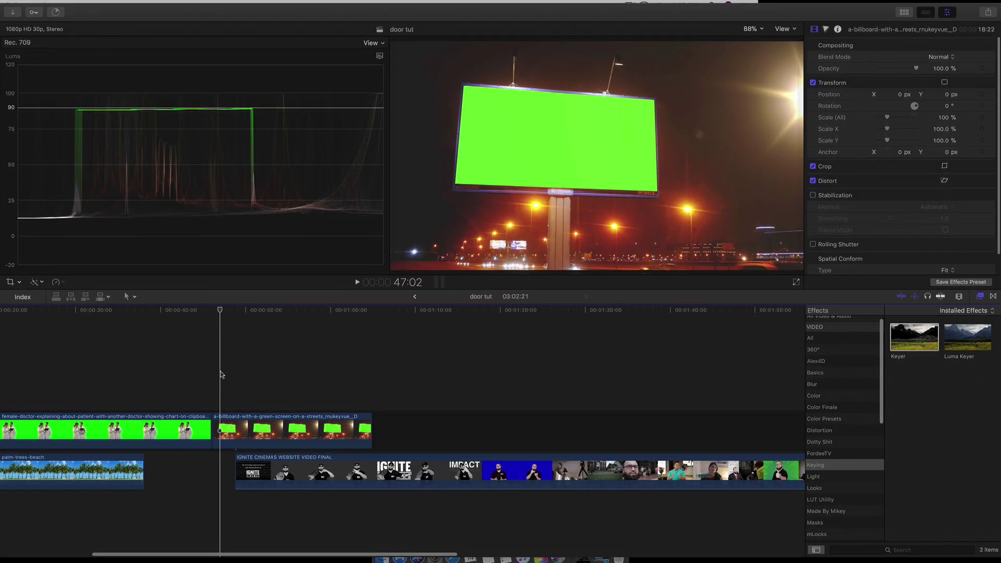
left_click(219, 405)
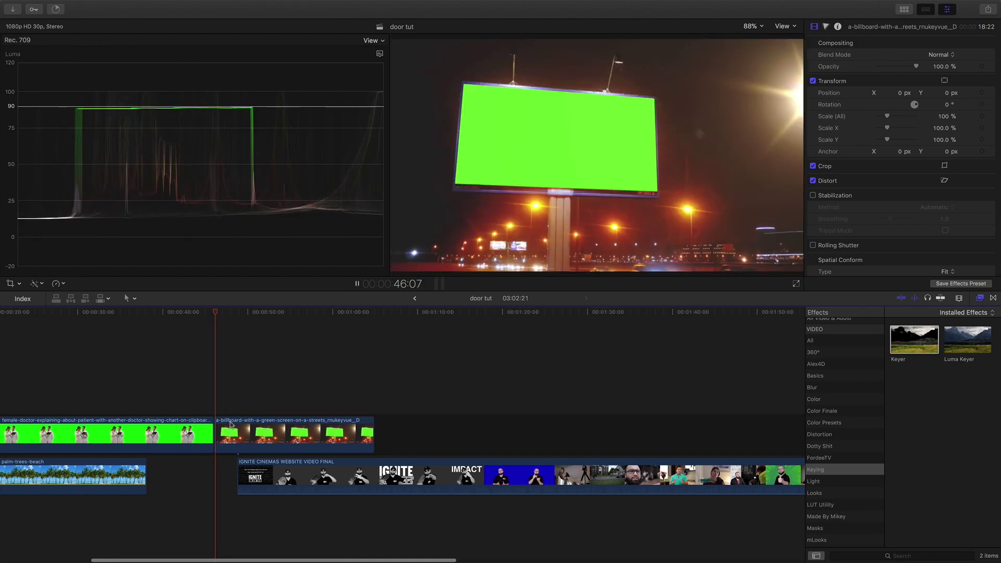
mouse_move(252, 472)
left_mouse_down()
mouse_move(211, 472)
mouse_move(249, 473)
left_mouse_up()
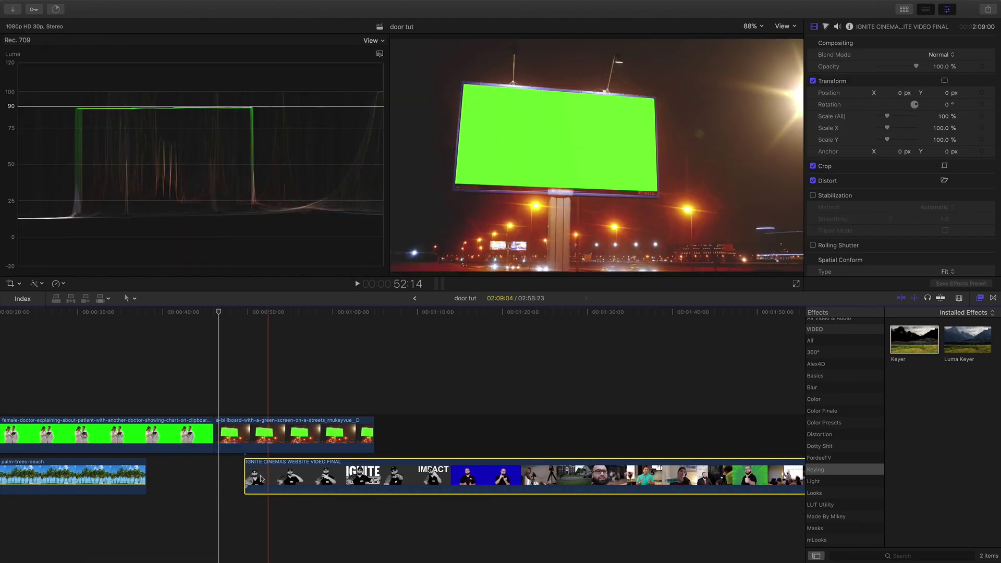
left_click(213, 405)
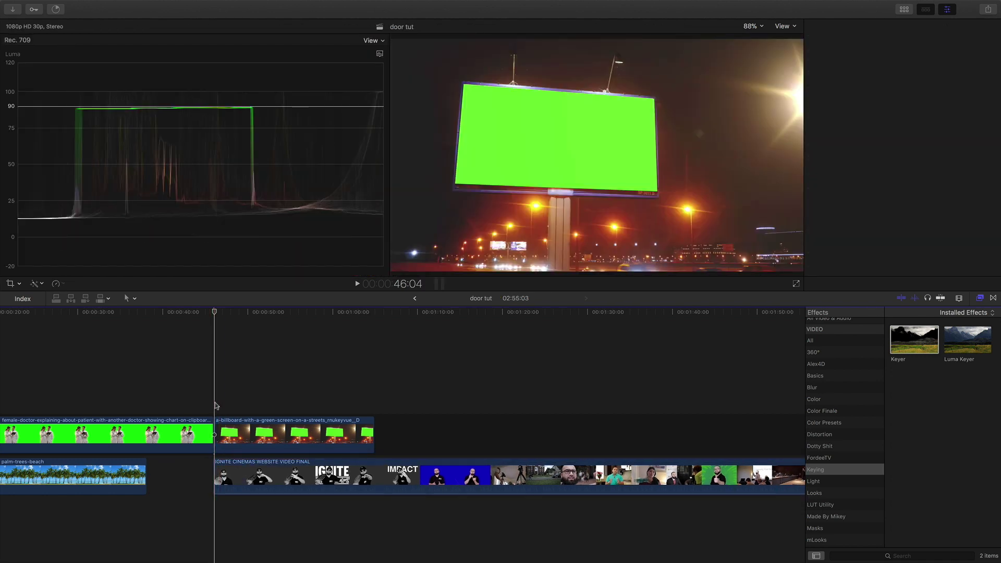
left_click_drag(914, 340, 320, 423)
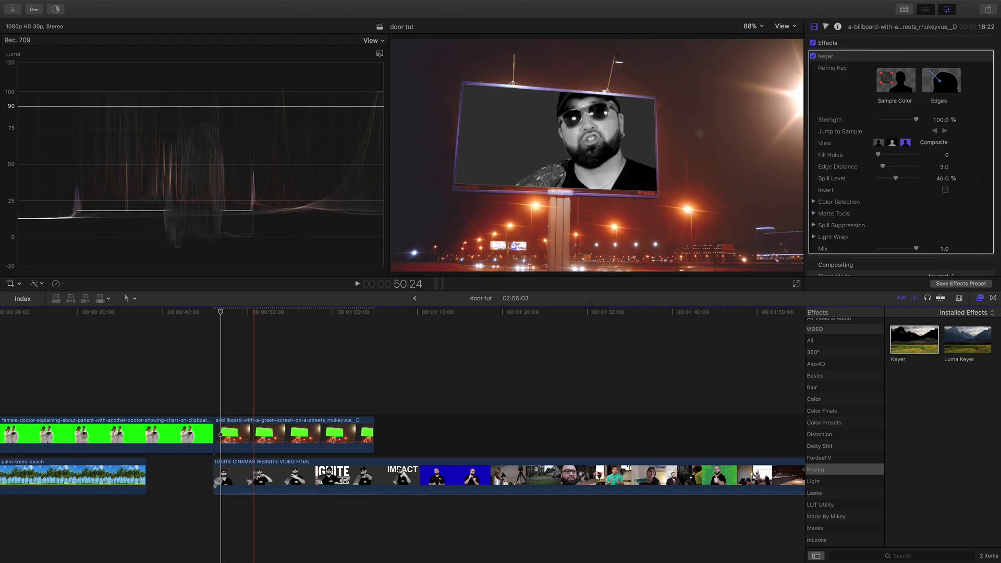
Step: Transform the IGNITE clip to X -42 px and about 69% scale inside the billboard, then preview
left_click(253, 474)
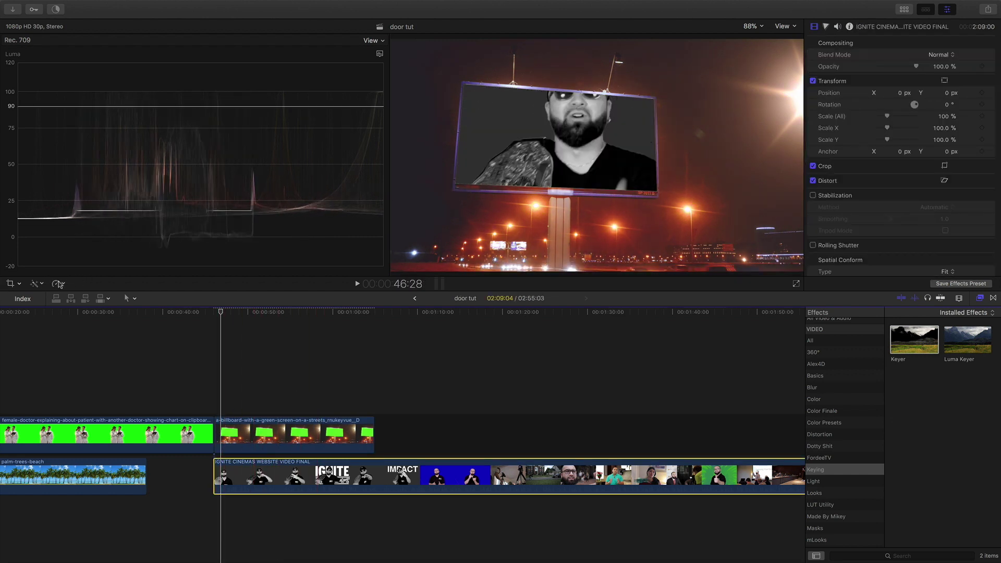
left_click(19, 284)
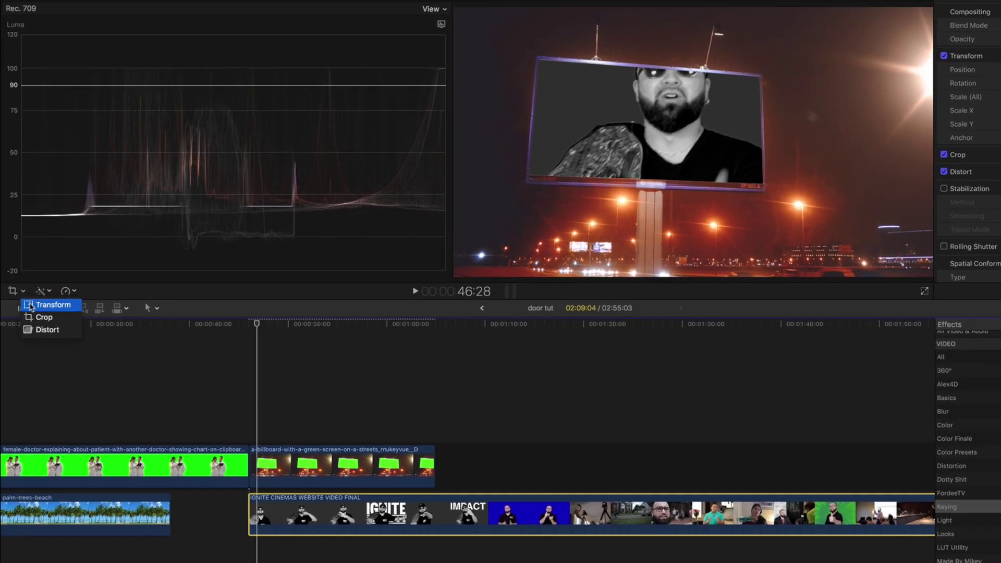
left_click(46, 297)
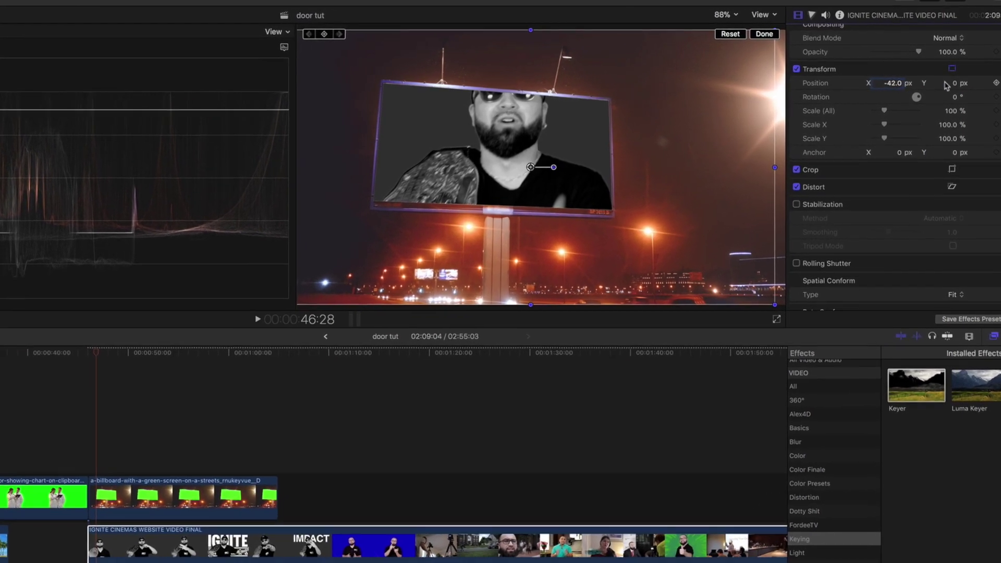
left_click(943, 82)
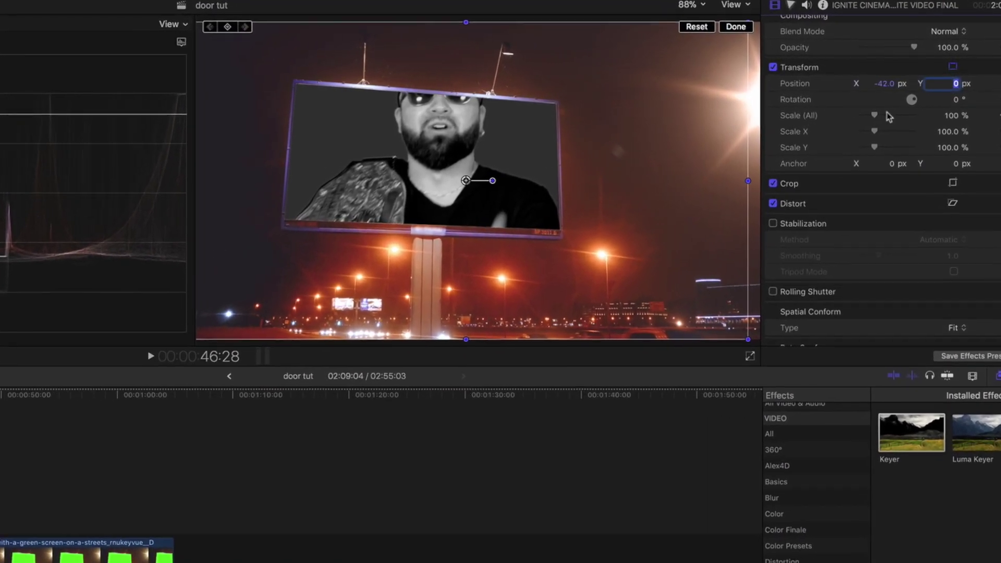
left_click_drag(876, 113, 859, 123)
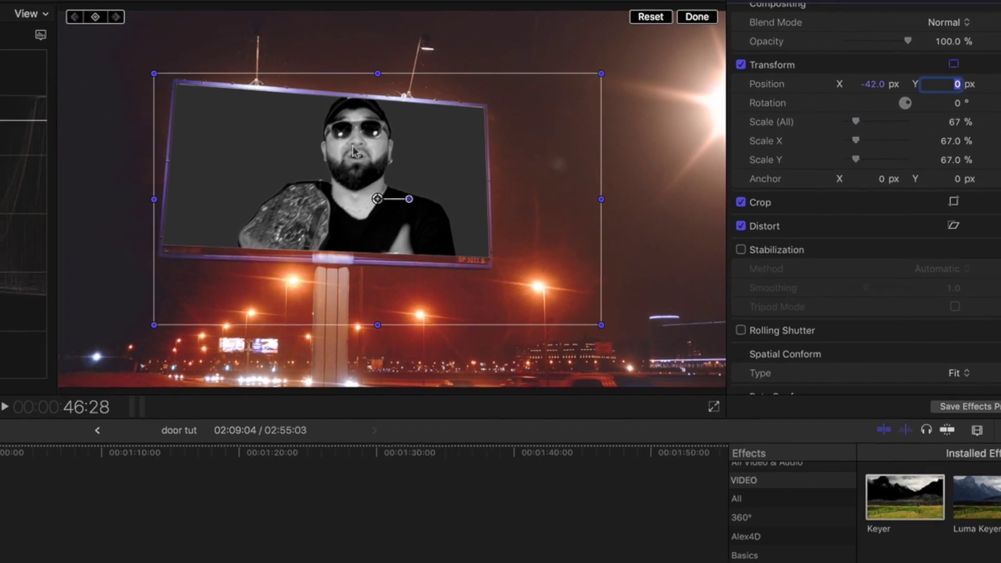
left_click_drag(402, 193, 373, 193)
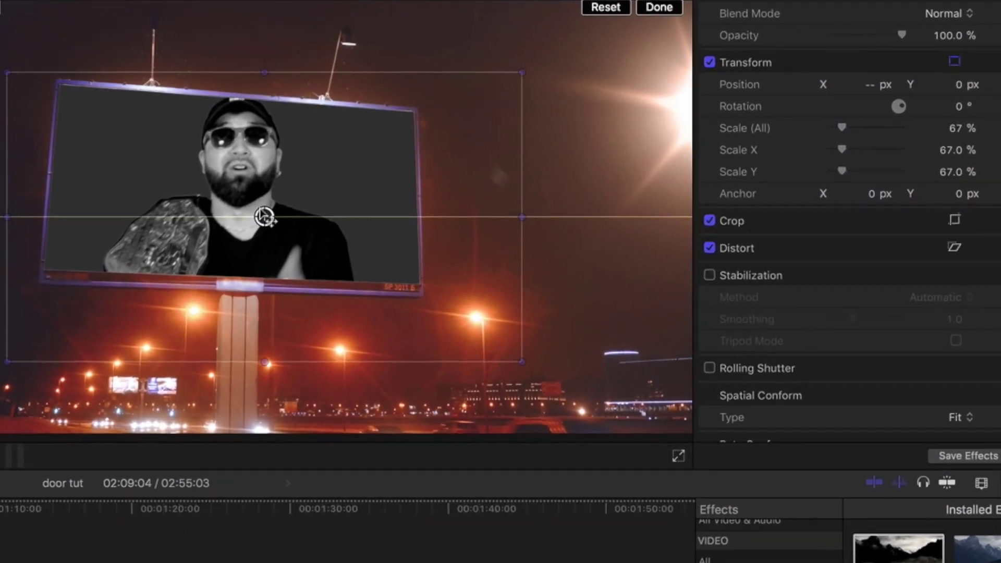
left_click(666, 9)
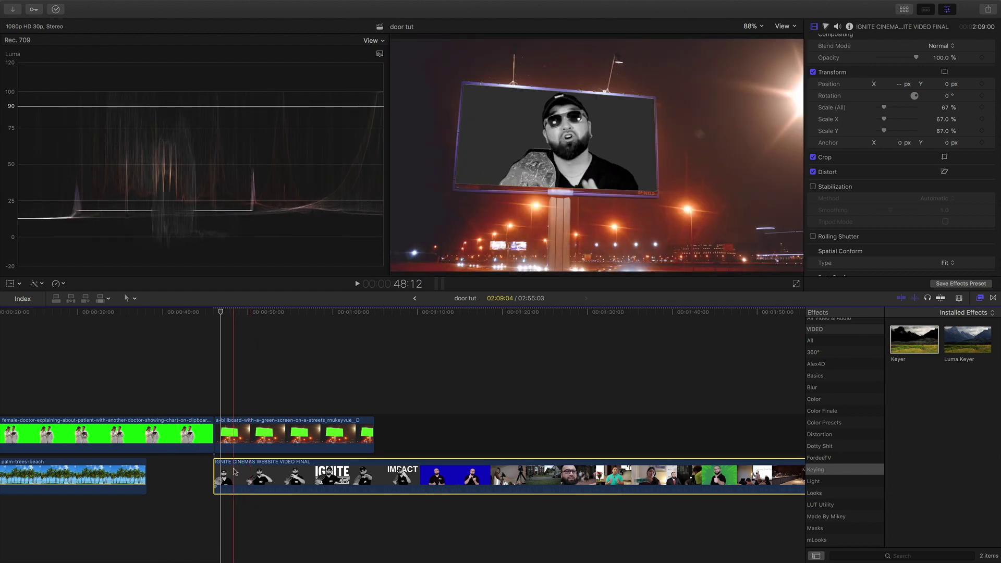
left_click(234, 471)
key("space")
key("space")
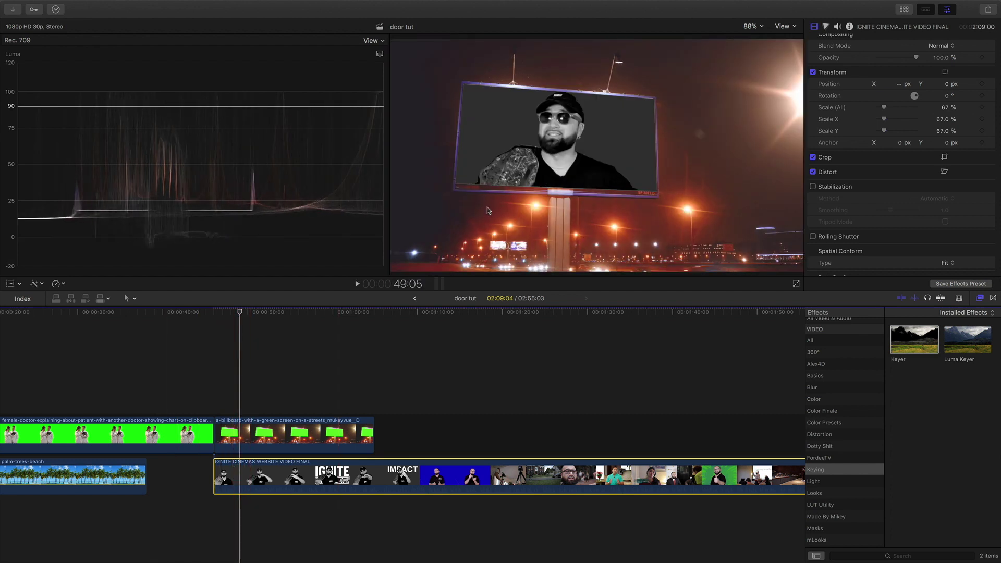
Step: Refine the fit: scale about 61%, shift up-left, and rotate -5 degrees to match the billboard
left_click(10, 284)
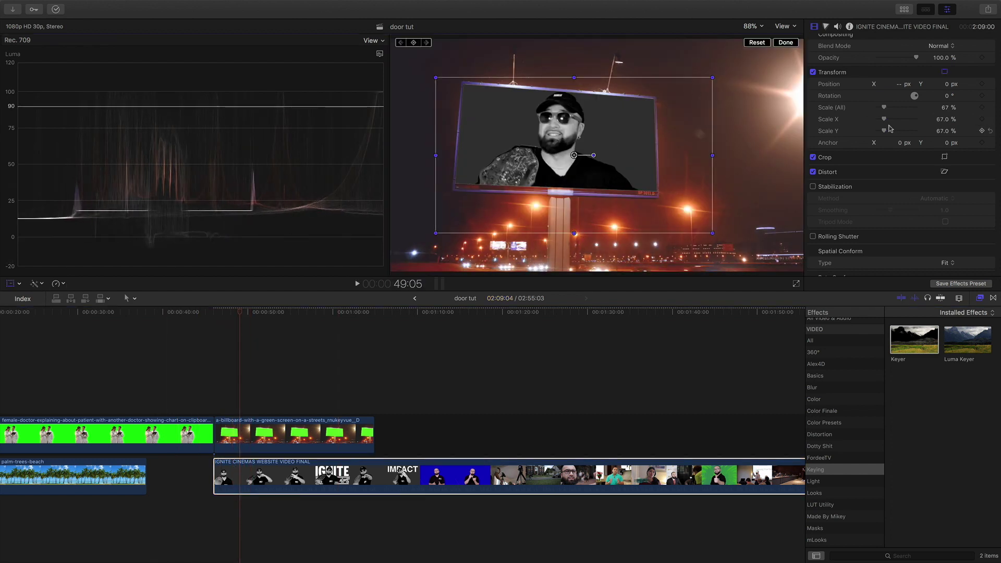
left_click_drag(889, 108, 884, 111)
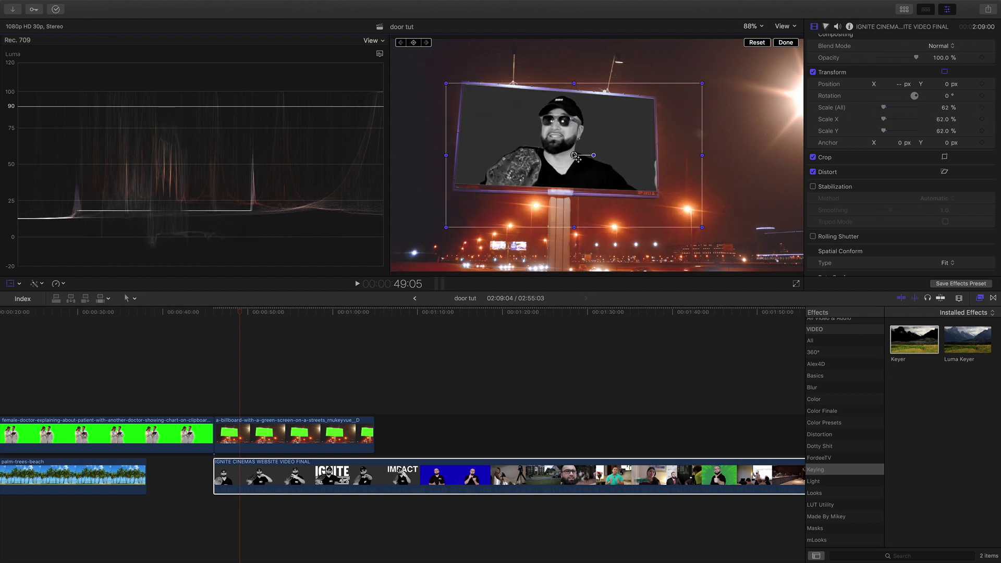
left_click_drag(575, 156, 568, 150)
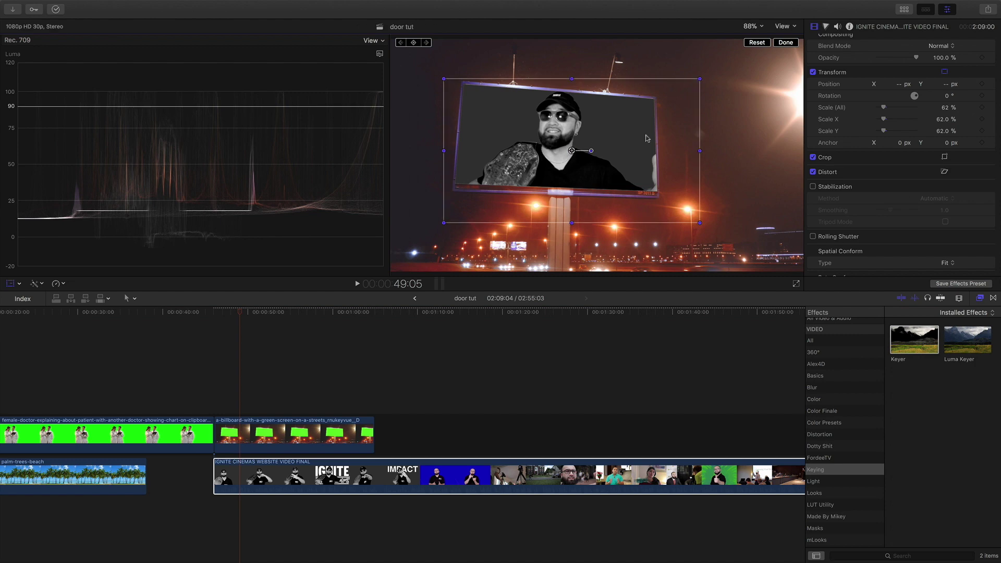
left_click_drag(946, 99, 881, 107)
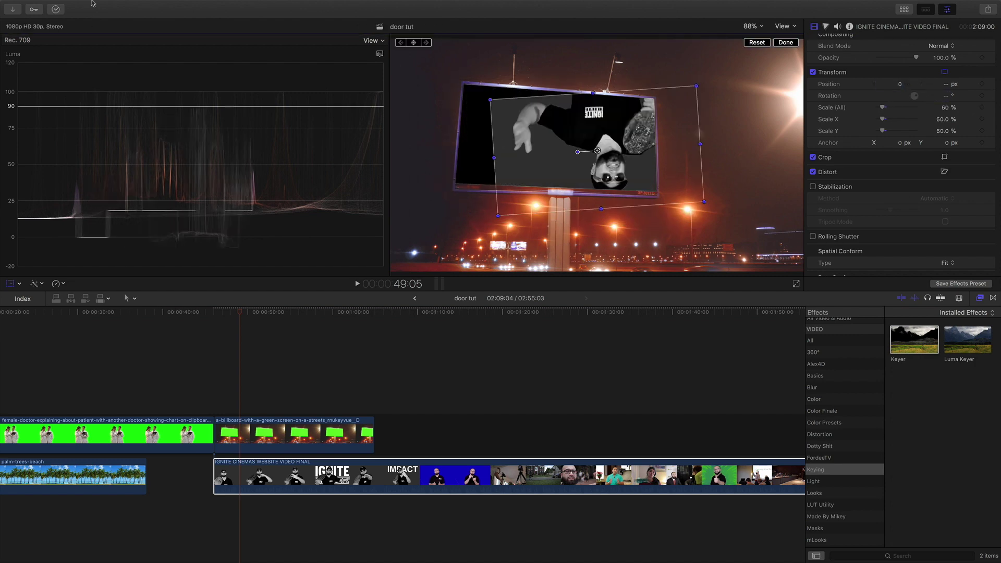
left_click(942, 96)
type("-5")
left_click(226, 386)
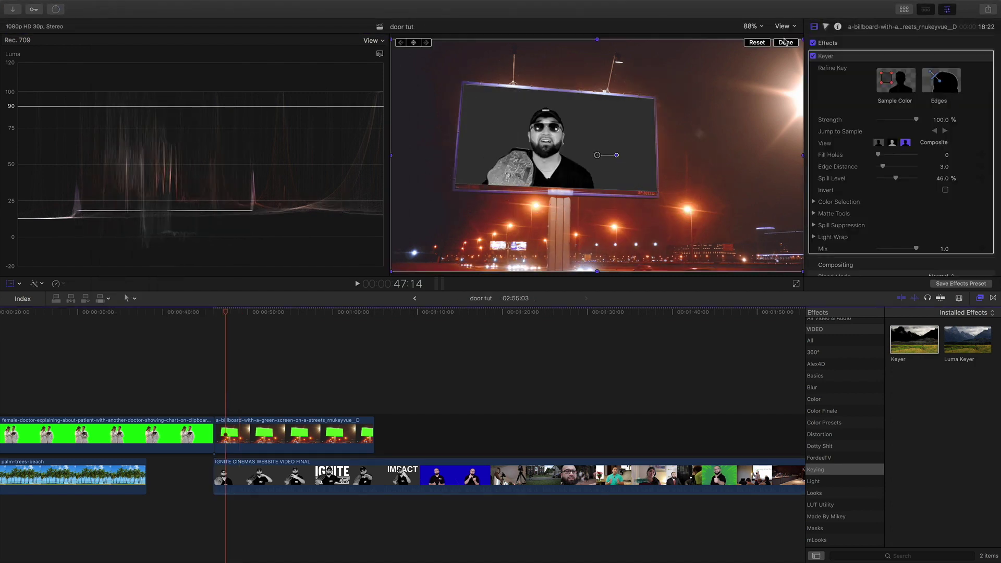
left_click(217, 386)
key("space")
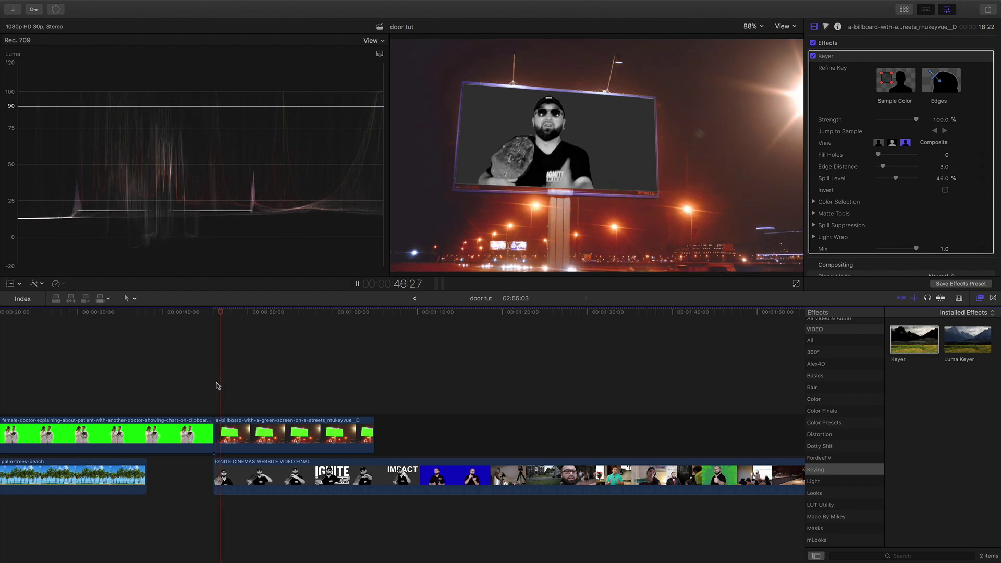